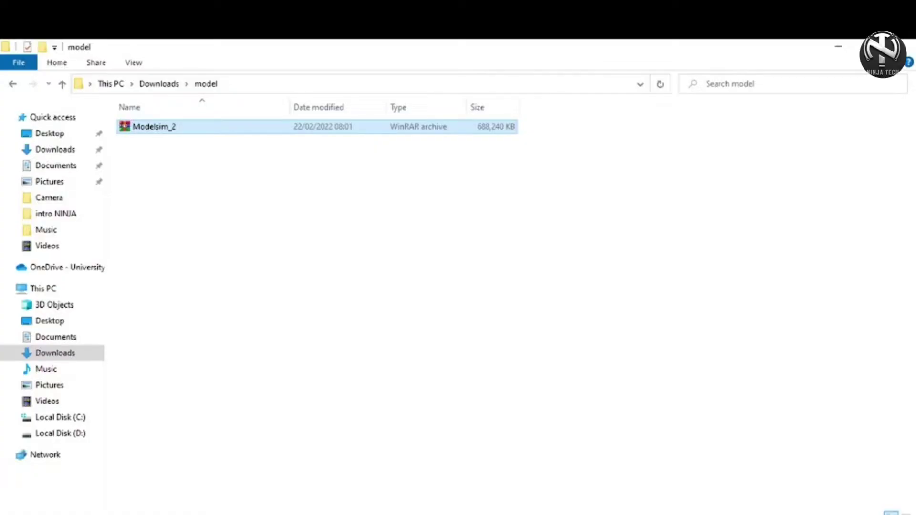
Extract the Modelsim_2 archive in place and open the resulting Modelsim folder.
right_click(414, 129)
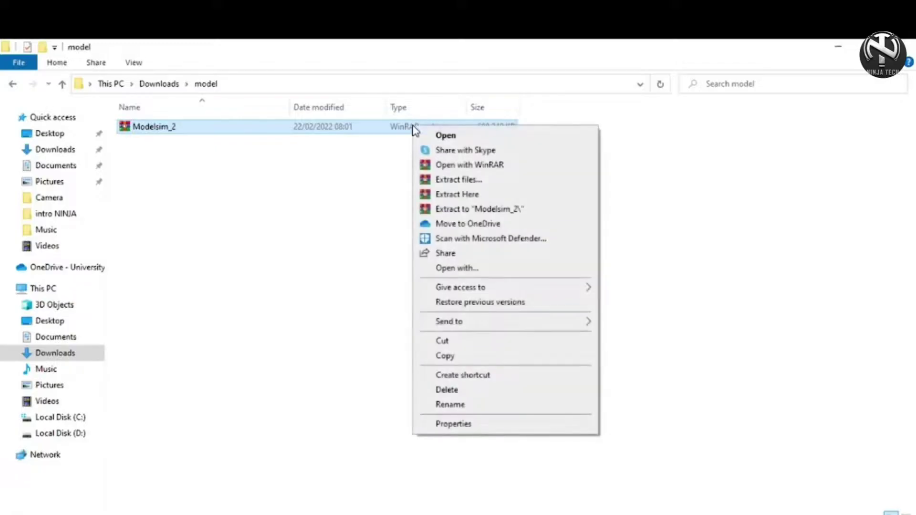
click(462, 195)
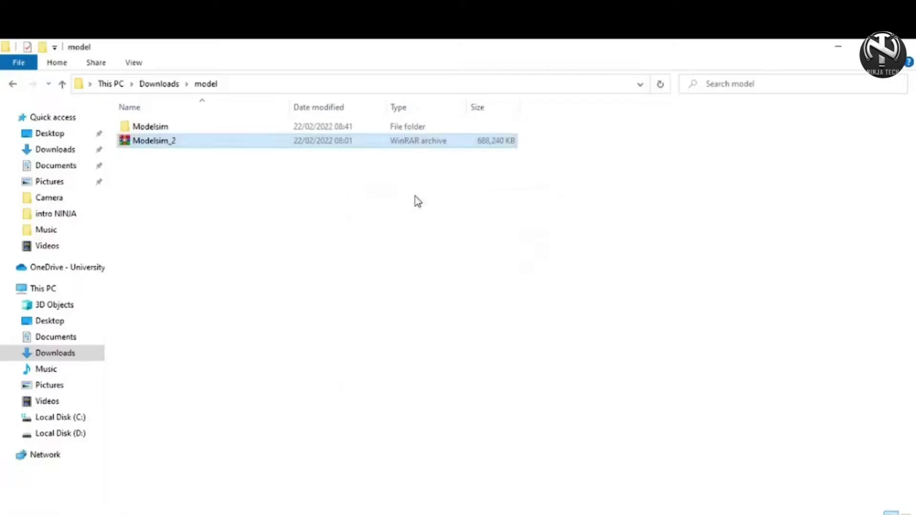
double_click(162, 127)
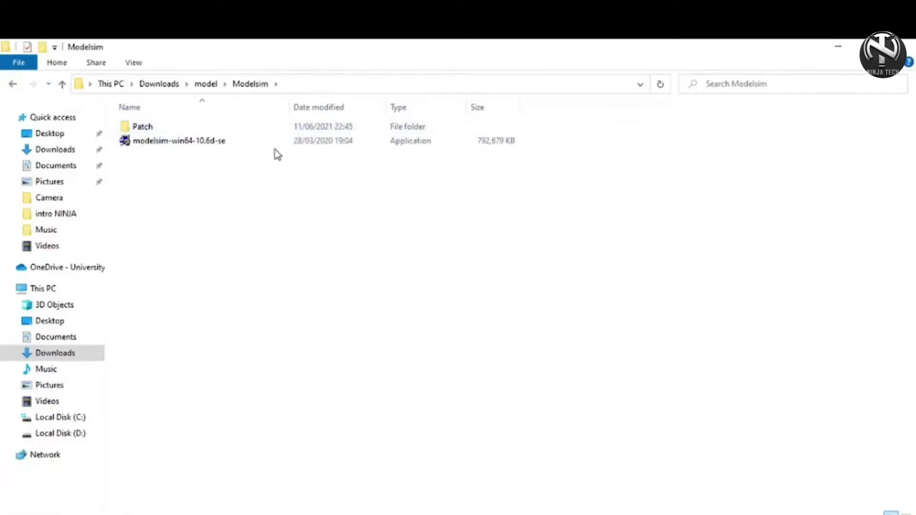
Run modelsim-win64-10.6d-se, install into a newly created C:\modeltech64_10.6d, and accept the license.
double_click(230, 142)
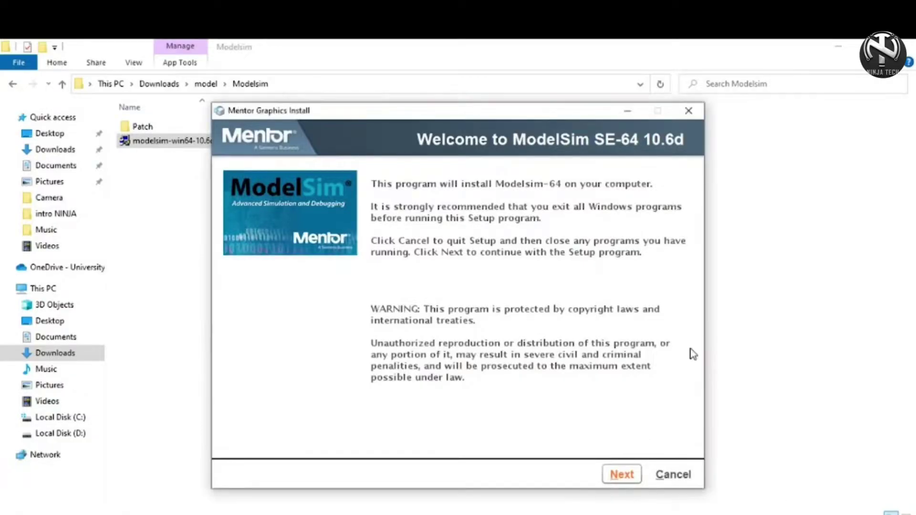
click(633, 478)
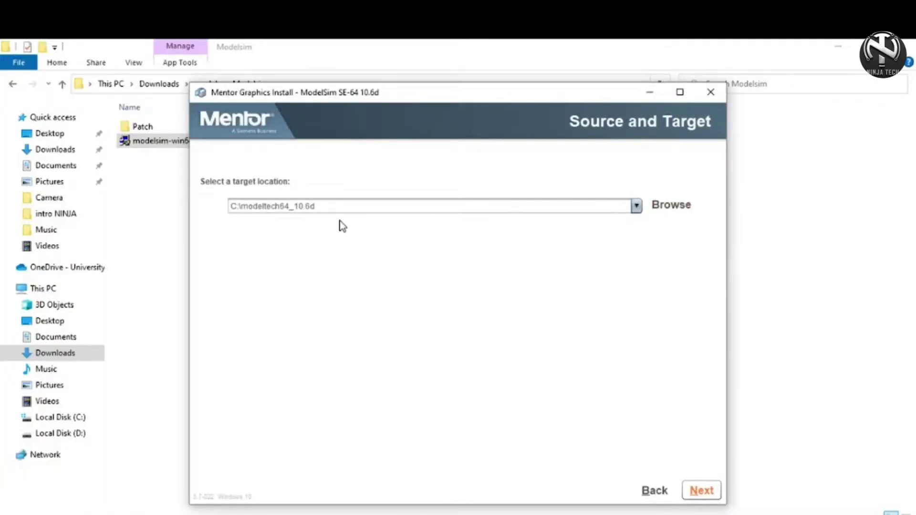
click(704, 492)
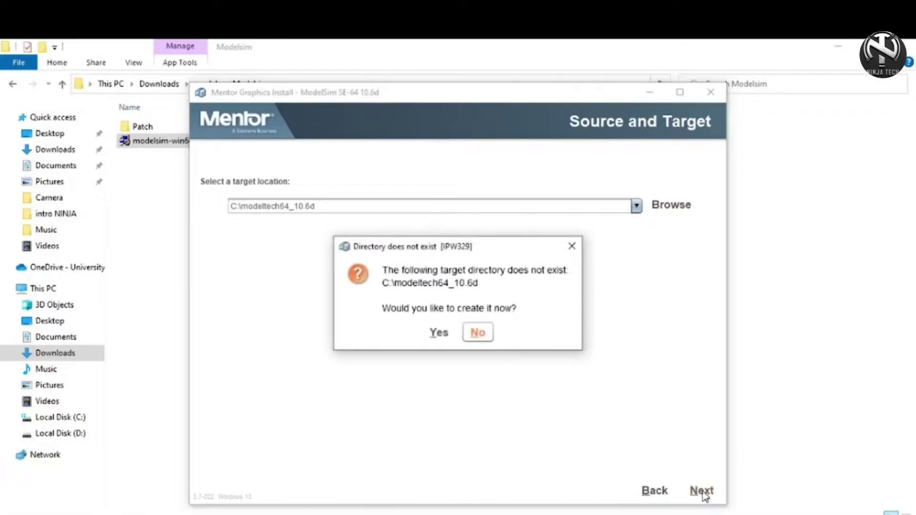
click(439, 334)
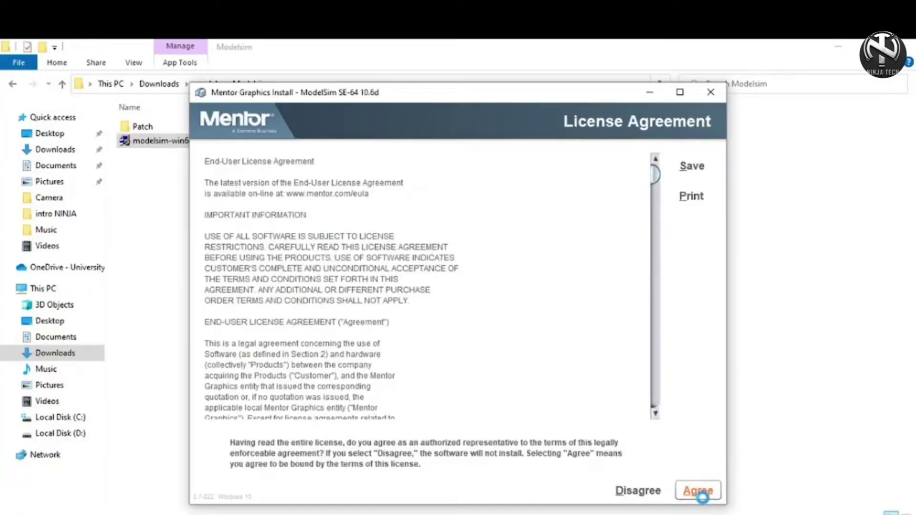
click(701, 492)
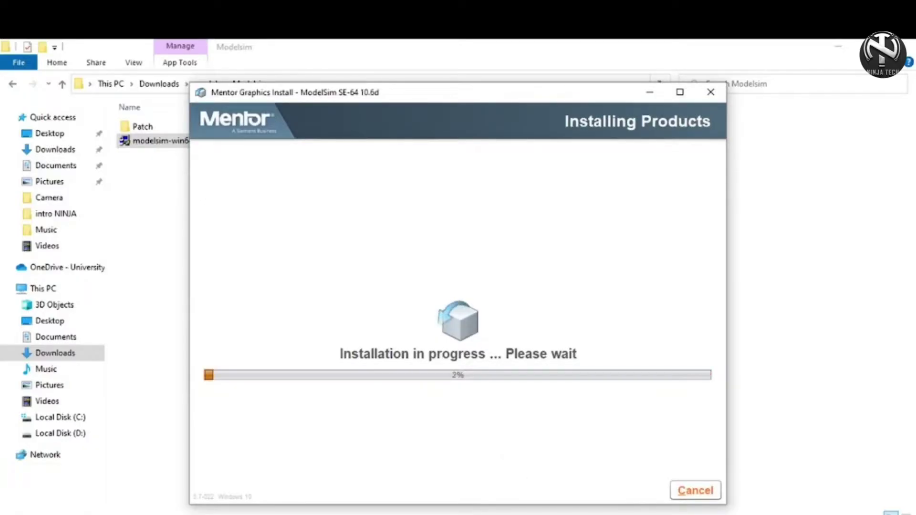
Accept the desktop shortcut, adding ModelSim to the path, and the hardware security key drivers.
mouse_move(542, 514)
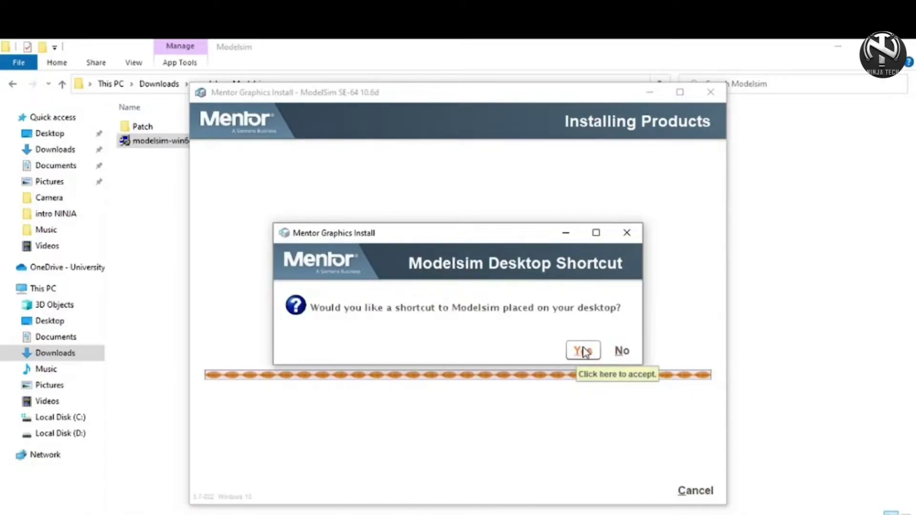
click(582, 353)
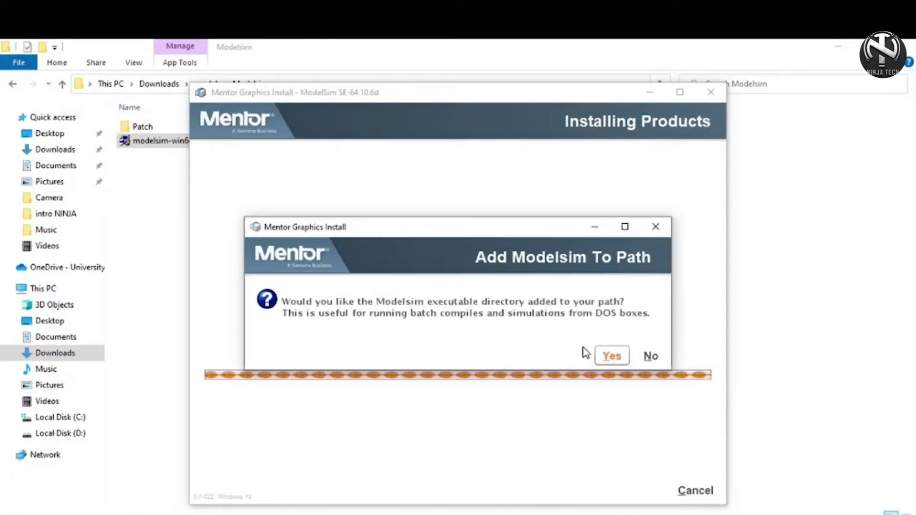
click(613, 356)
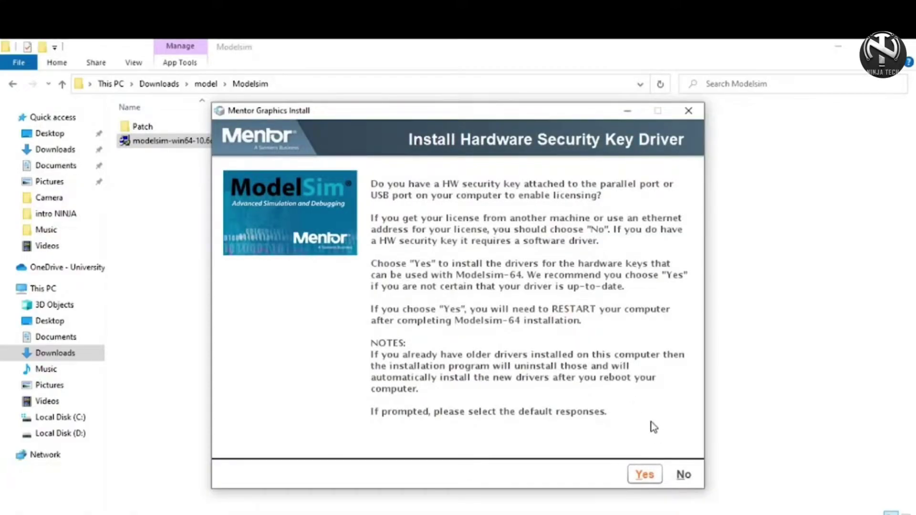
click(643, 476)
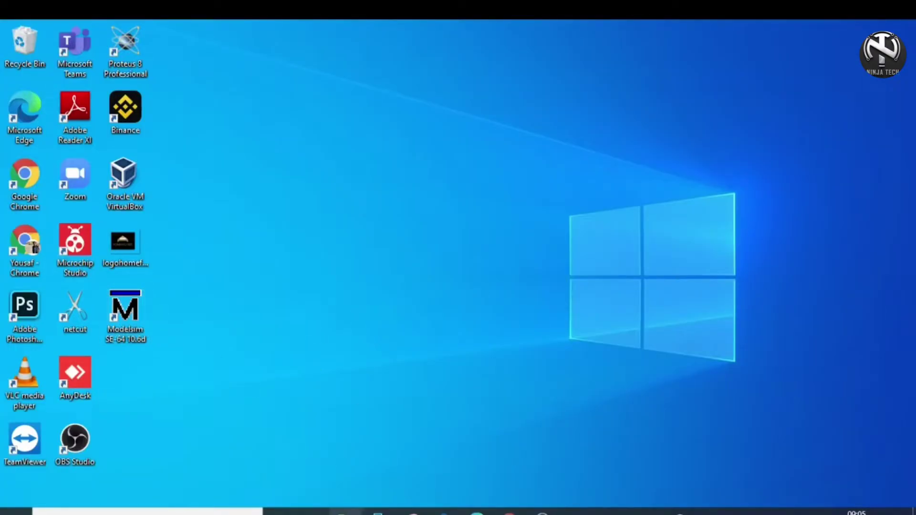
Copy the MentorKG and patch64_dll files from Modelsim\Patch, then go to Local Disk (C:).
click(345, 512)
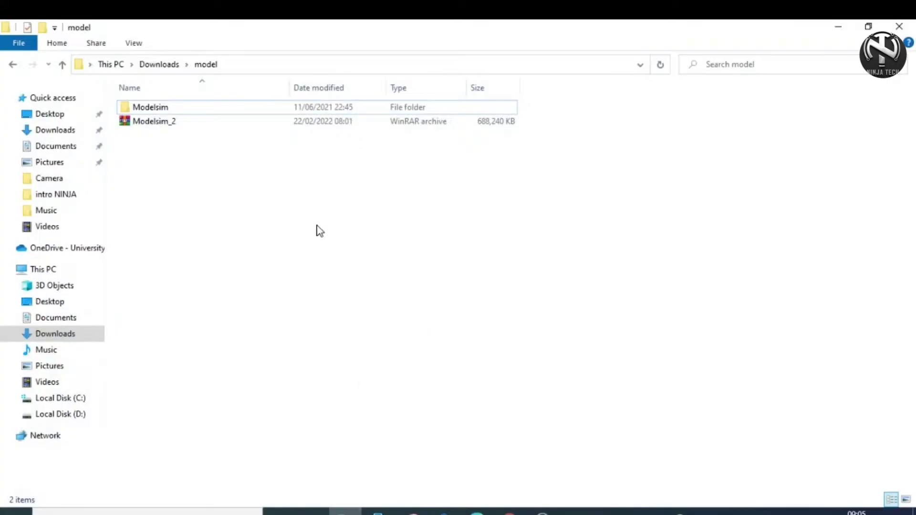
click(179, 107)
double_click(180, 107)
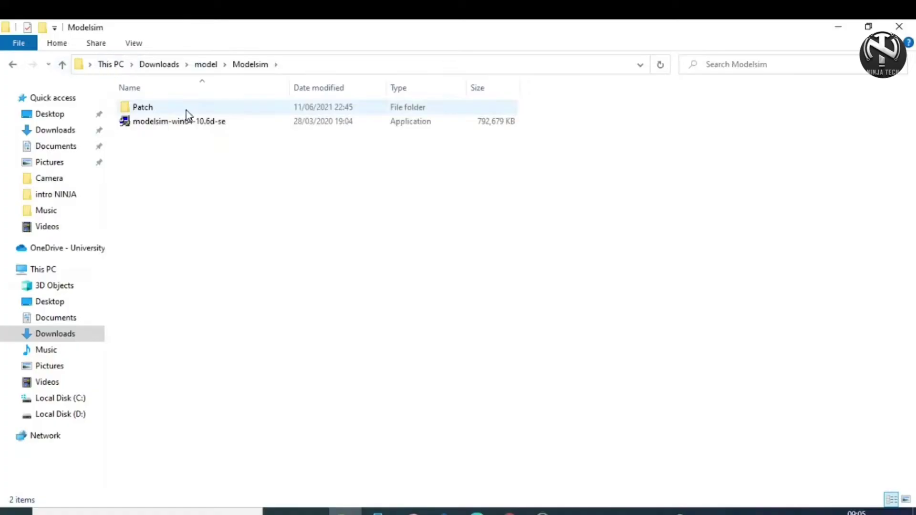
double_click(191, 114)
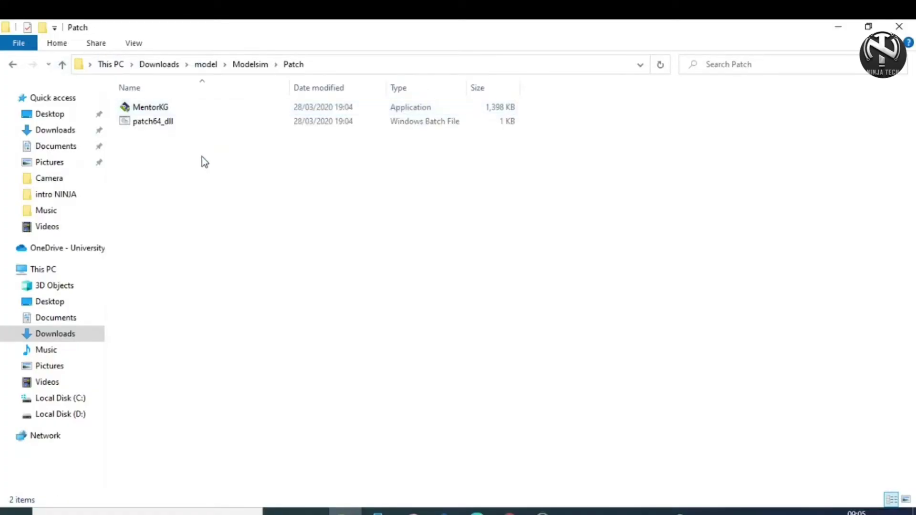
key(ctrl+a)
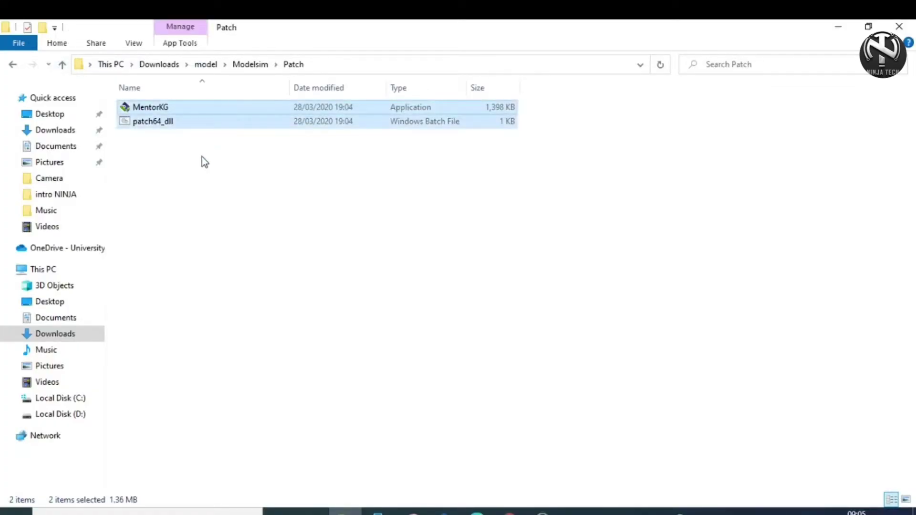
click(78, 406)
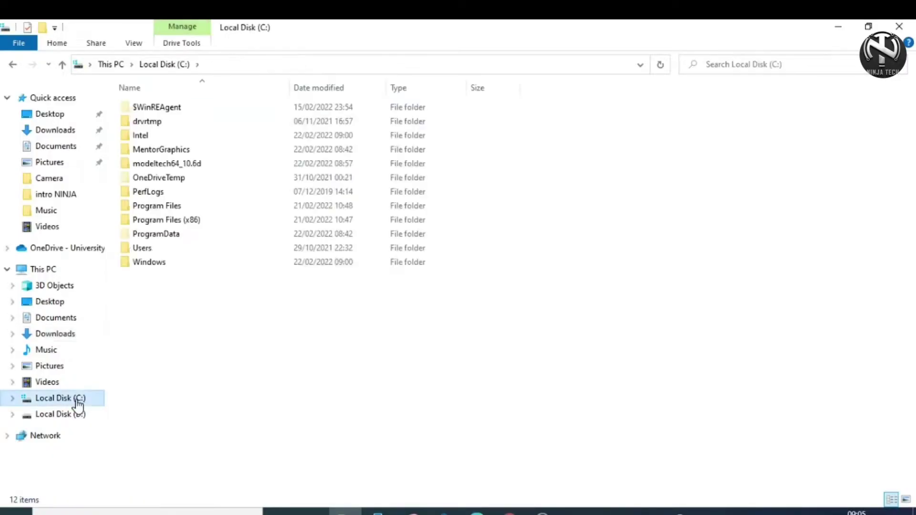
Paste the two patch files into C:\modeltech64_10.6d\win64, replacing the existing copies.
double_click(219, 164)
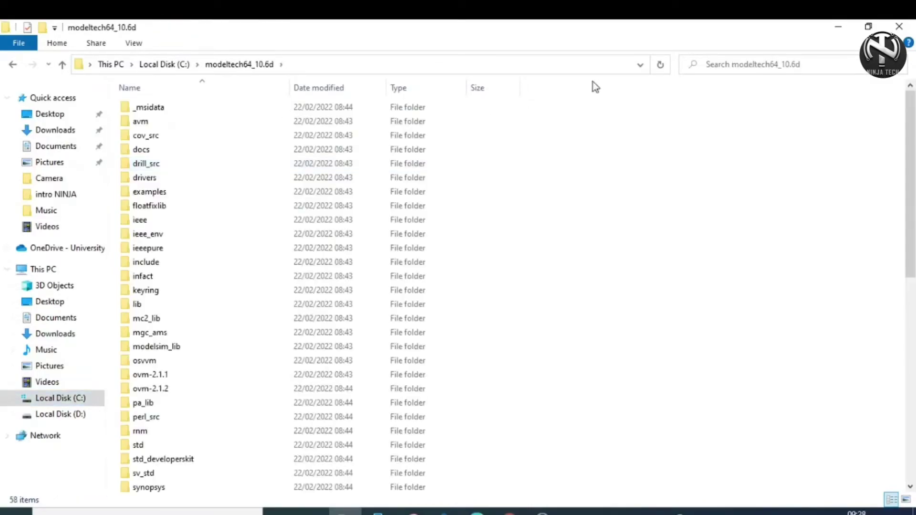
drag(914, 114, 915, 285)
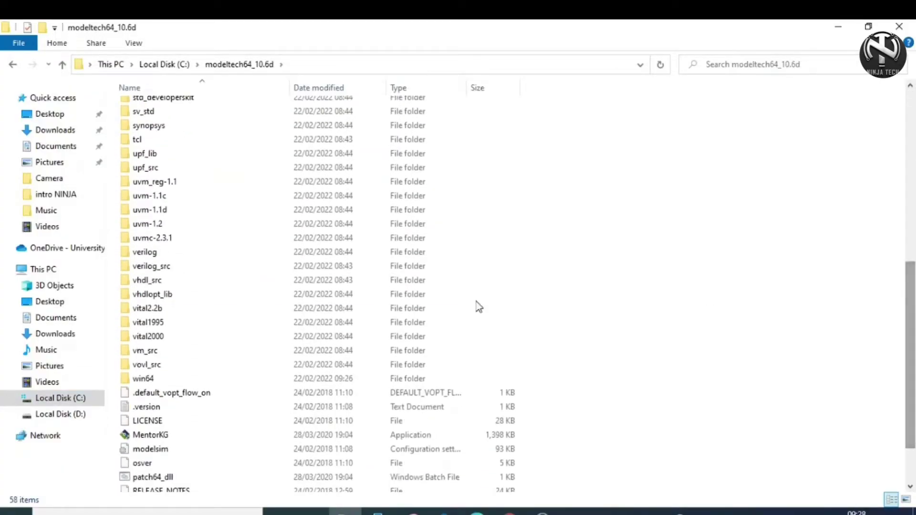
double_click(185, 377)
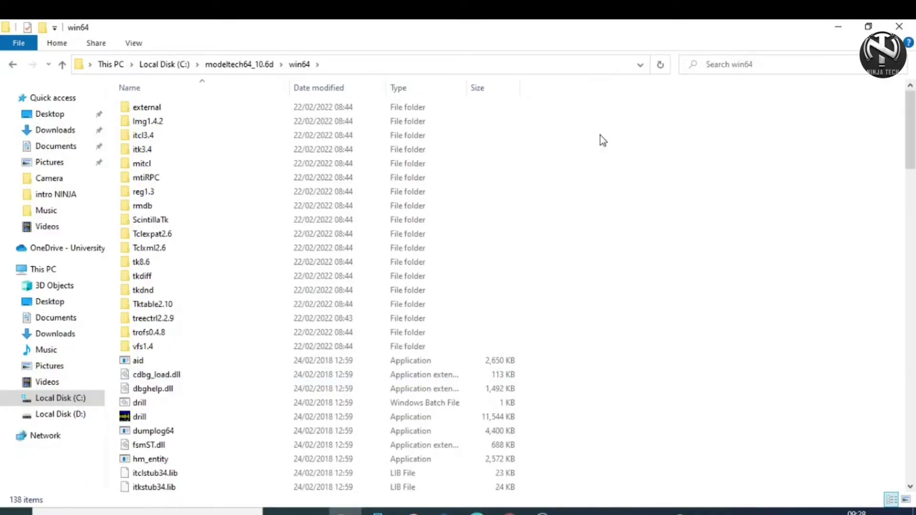
key(ctrl+v)
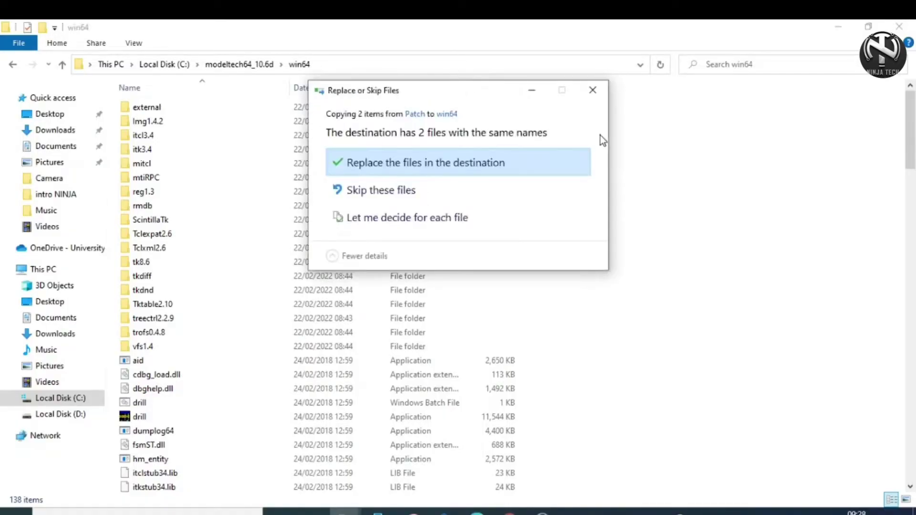
click(471, 164)
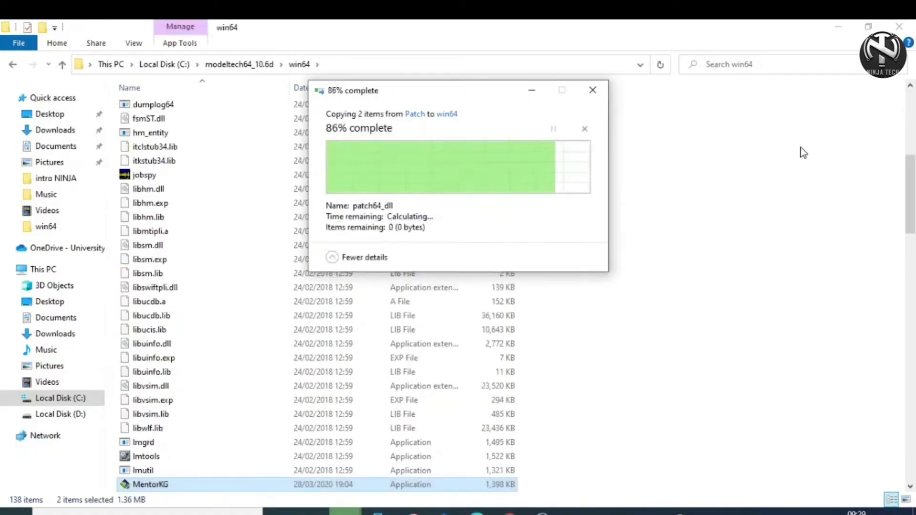
Run patch64_dll in win64 to generate the LICENSE file, then minimise the Notepad window.
scroll(367, 334, down, 8)
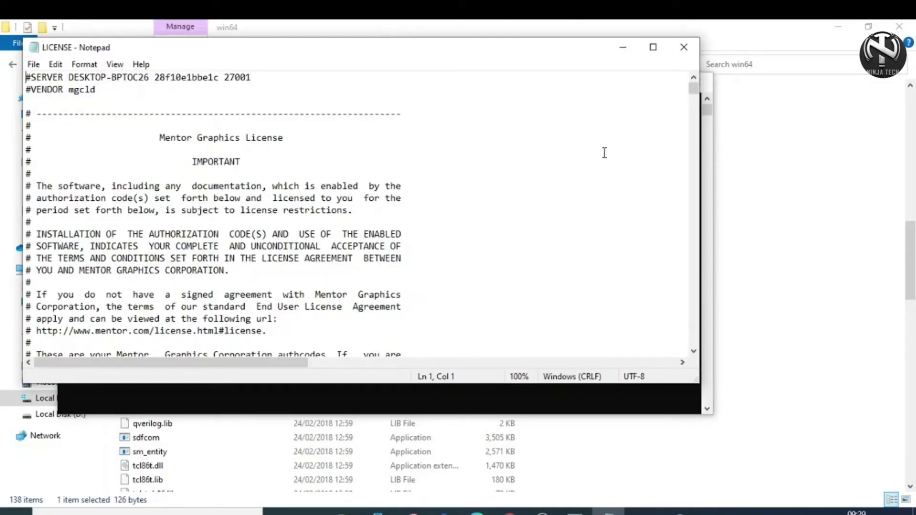
click(621, 53)
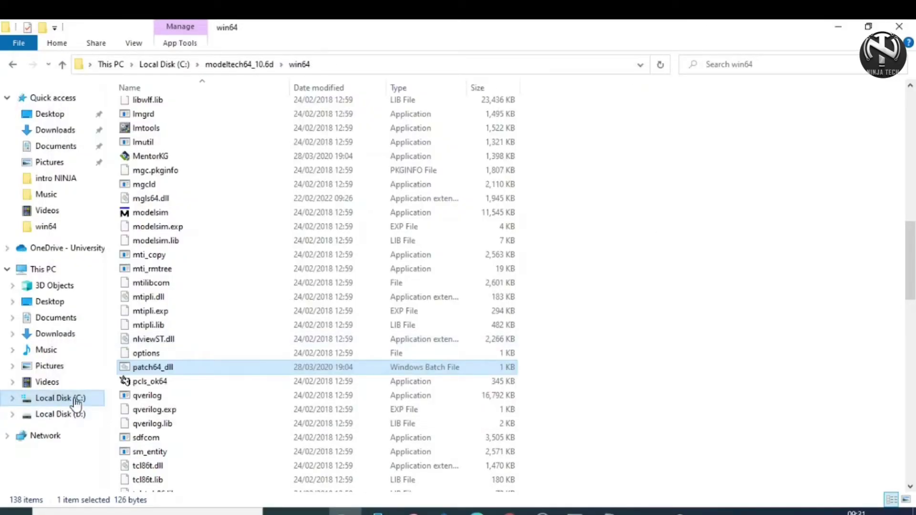
Create a folder named flexlm at the root of C: and bring LICENSE back up in Notepad.
click(60, 398)
right_click(184, 301)
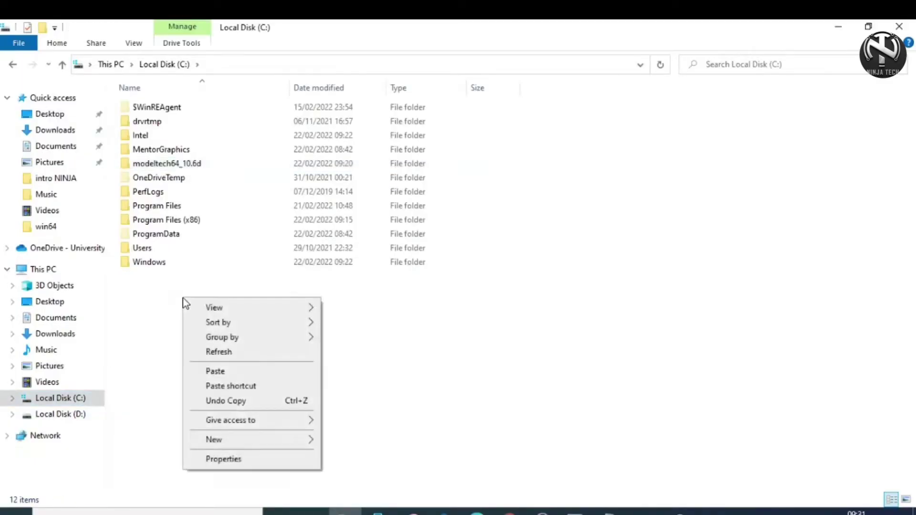
mouse_move(277, 447)
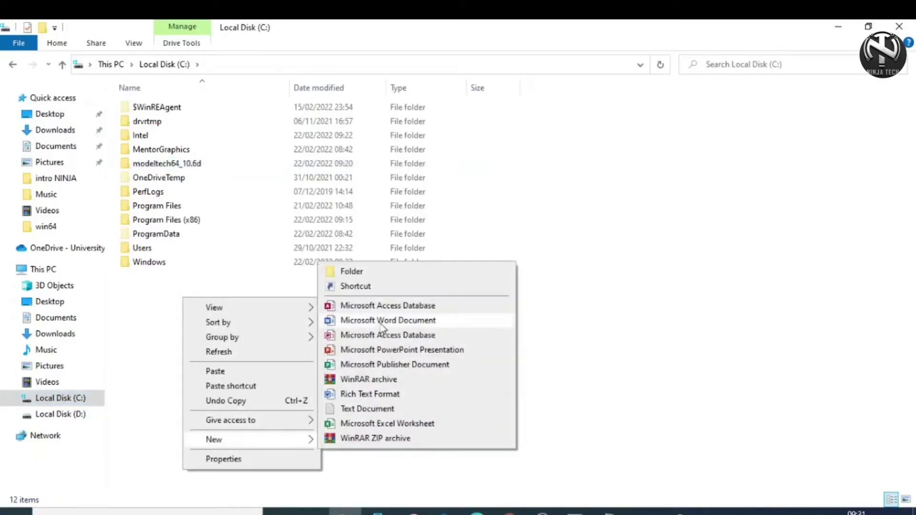
click(369, 270)
text(flexlm)
key(Return)
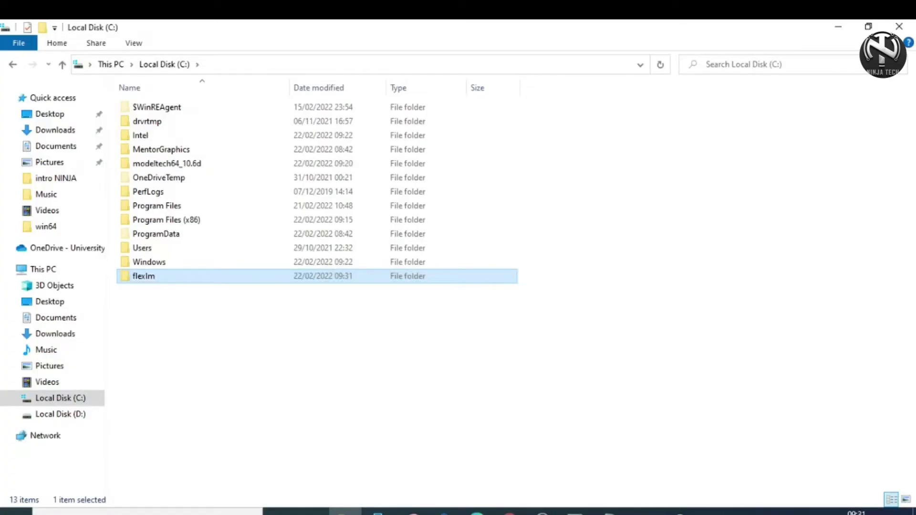
click(608, 512)
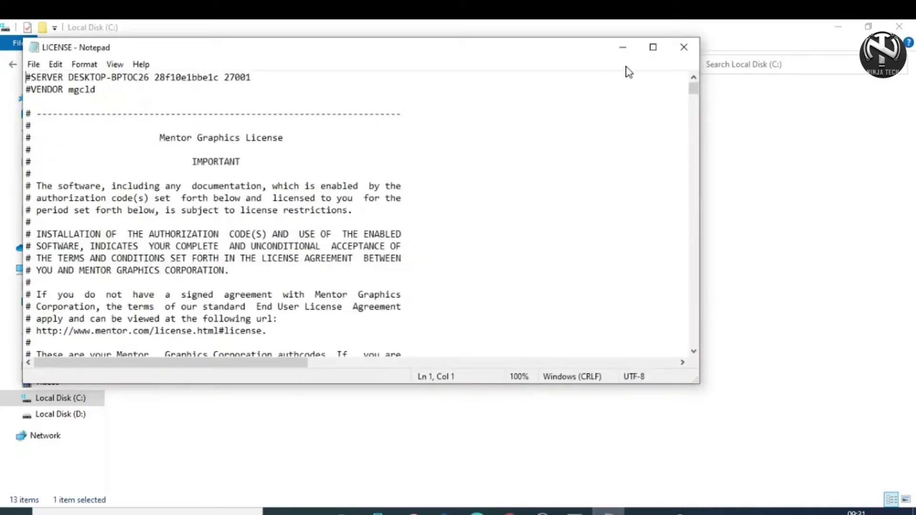
Save the LICENSE file with Save As into C:\flexlm, then close Notepad.
click(653, 47)
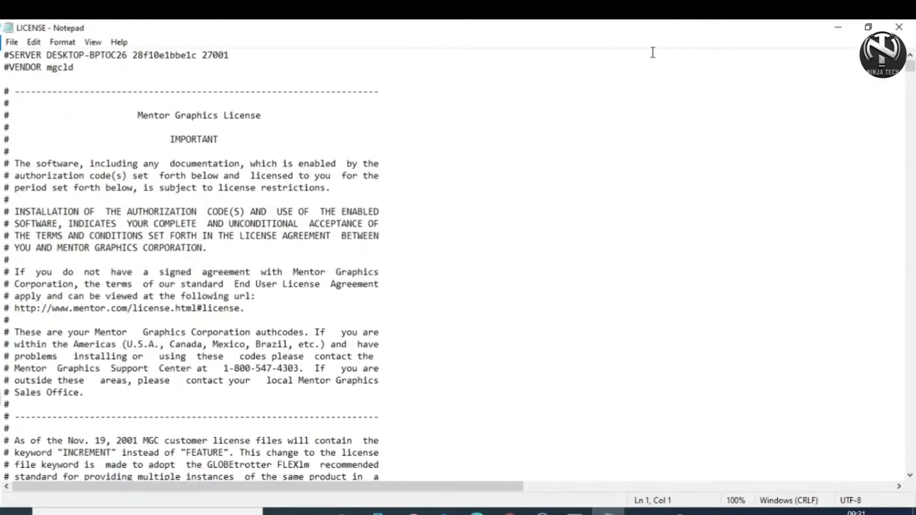
click(15, 41)
click(64, 119)
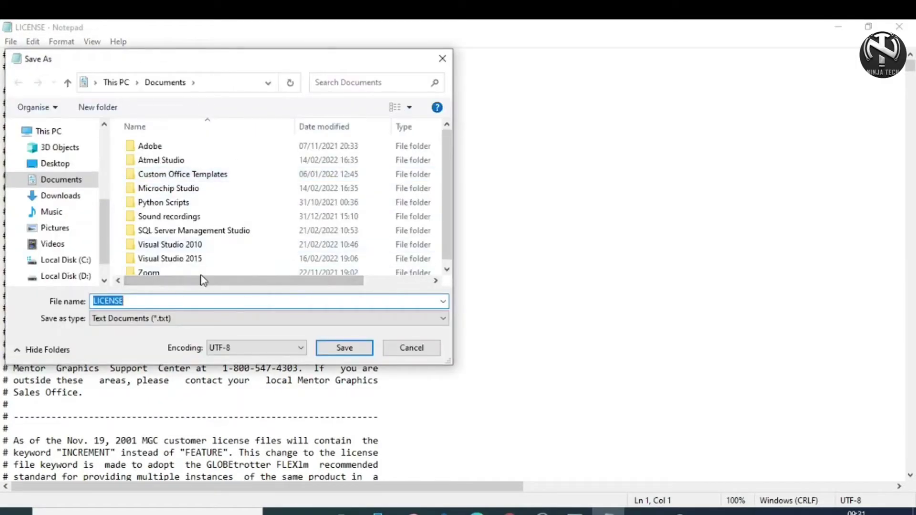
drag(445, 170, 447, 213)
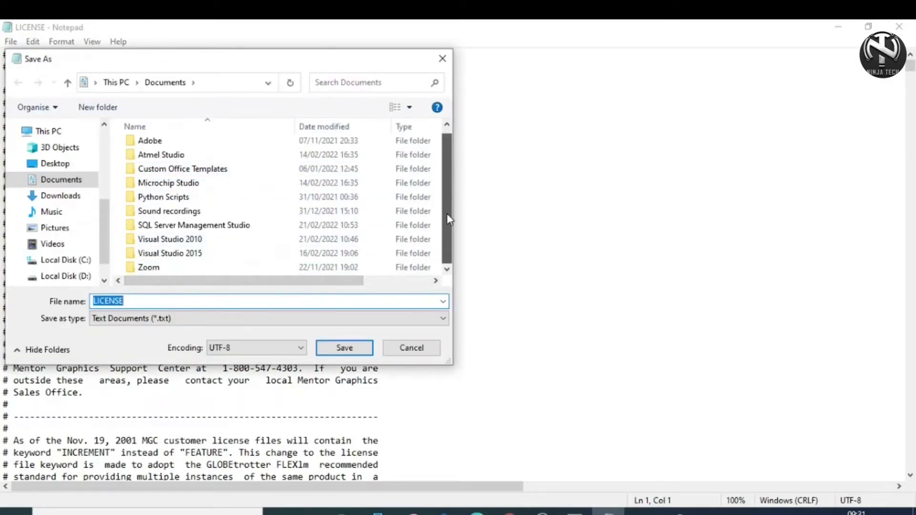
click(66, 260)
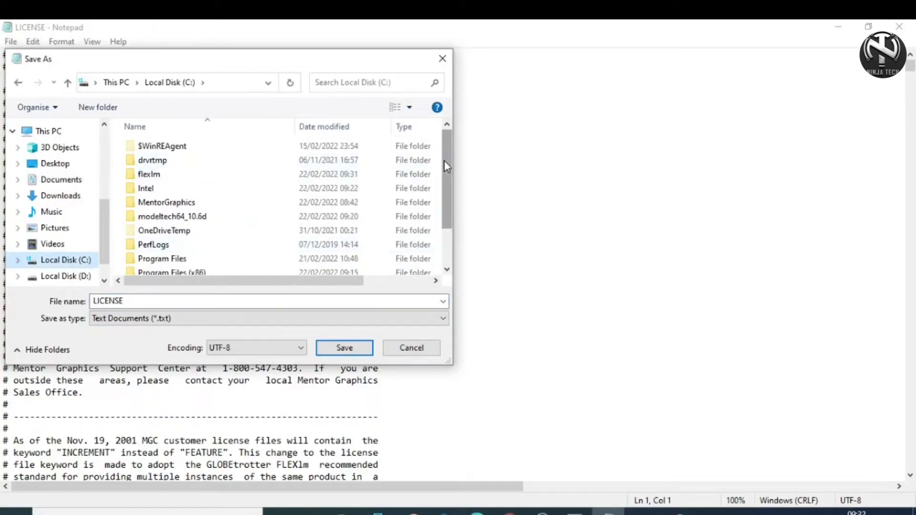
drag(445, 166, 444, 190)
double_click(171, 175)
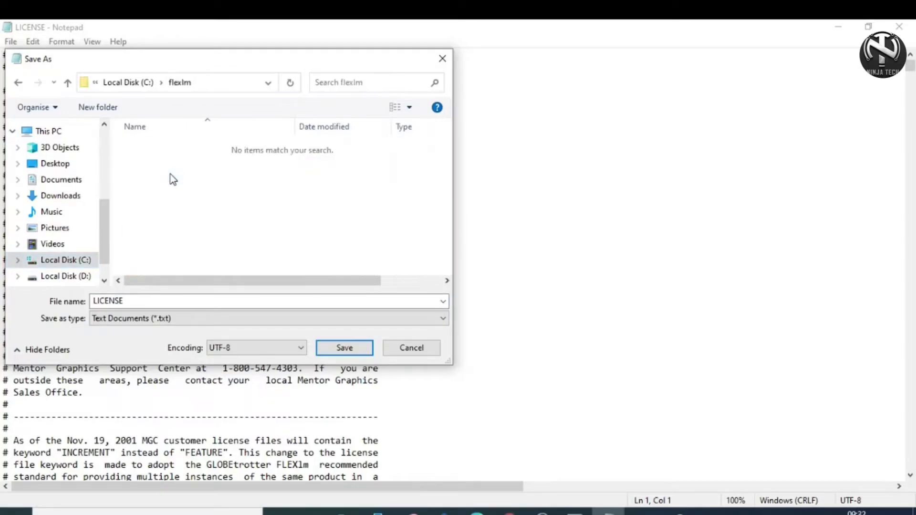
click(356, 348)
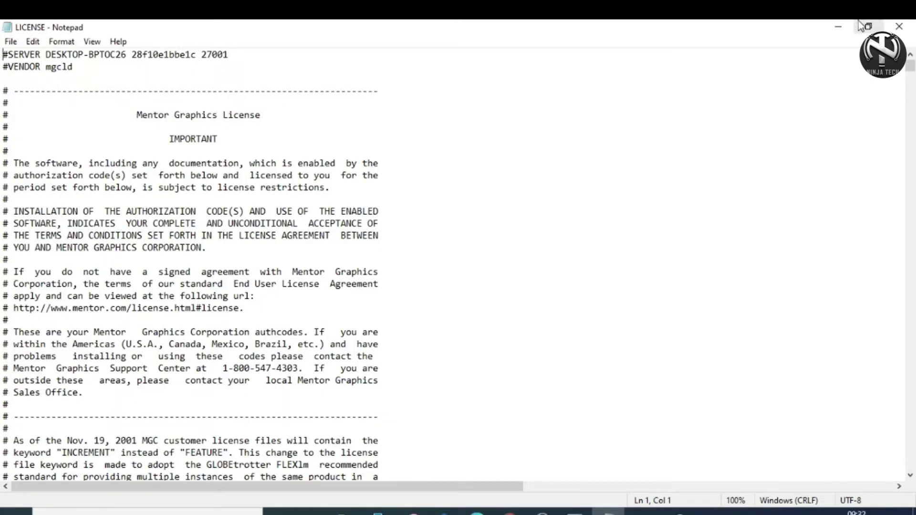
click(899, 27)
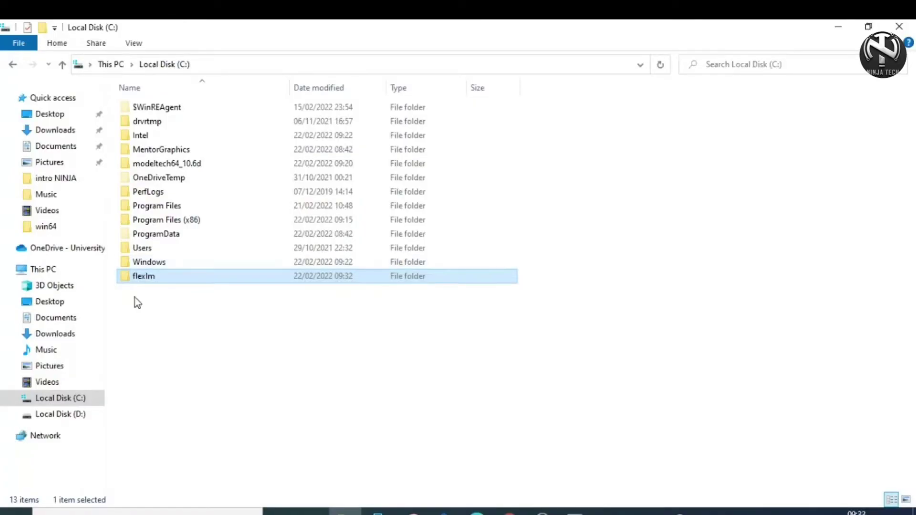
Open This PC's Properties, then Advanced system settings, then the Environment Variables dialog.
click(44, 269)
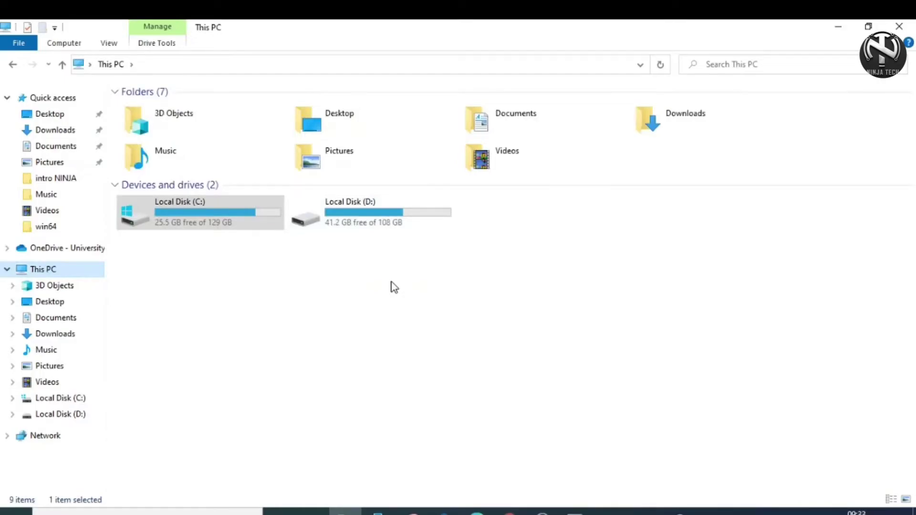
right_click(345, 250)
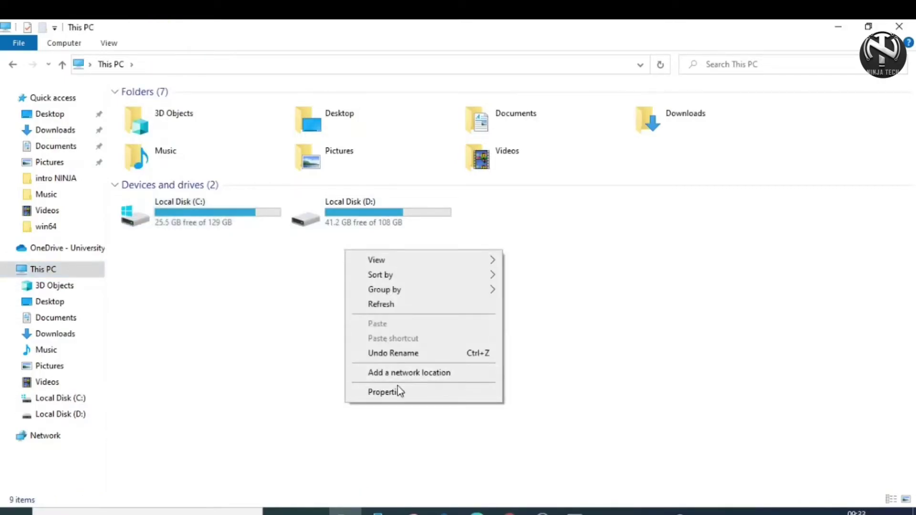
click(384, 393)
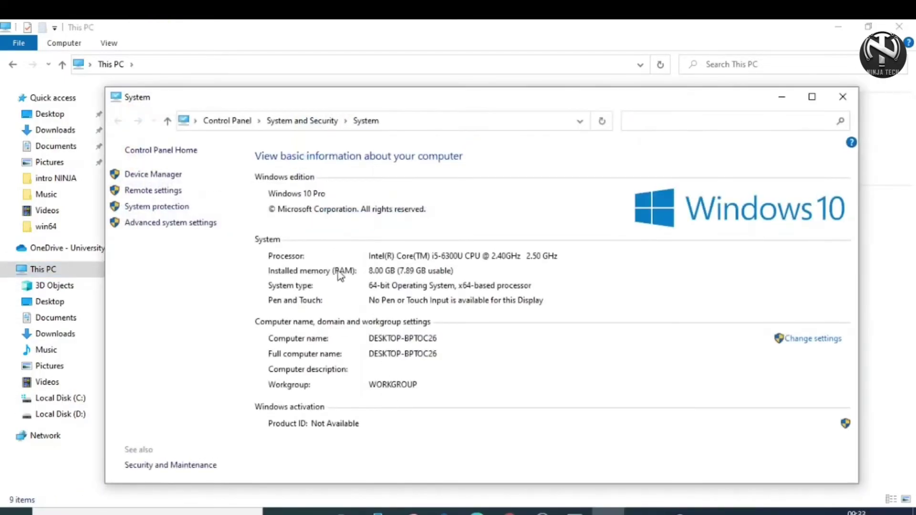
click(169, 225)
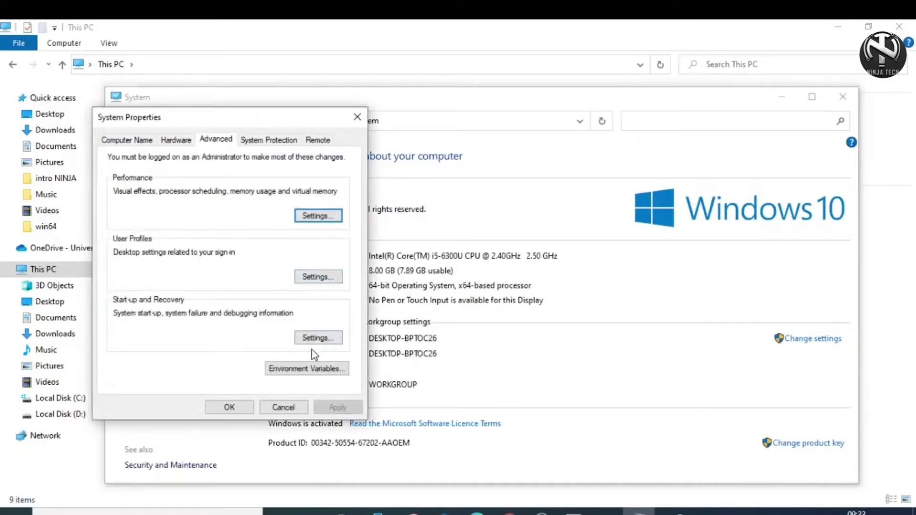
click(301, 368)
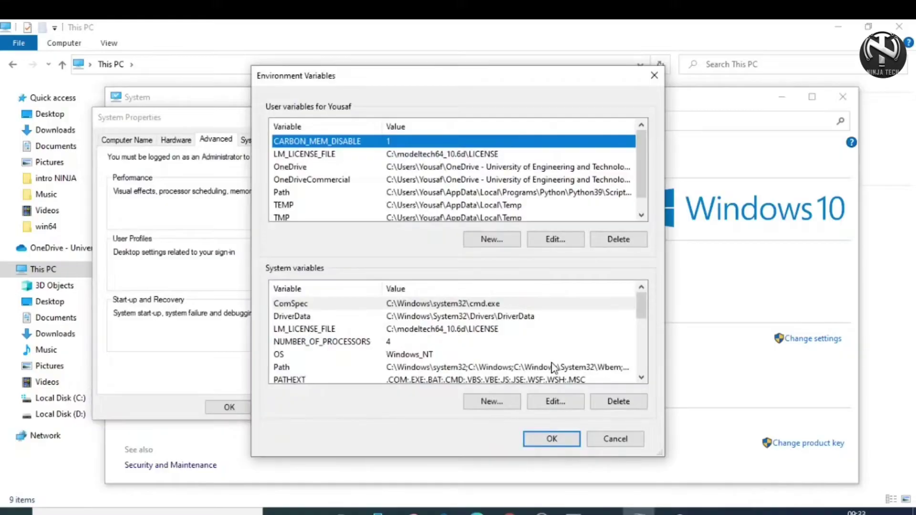
Start a new user variable named LM_LICENSE_FILE.
click(492, 239)
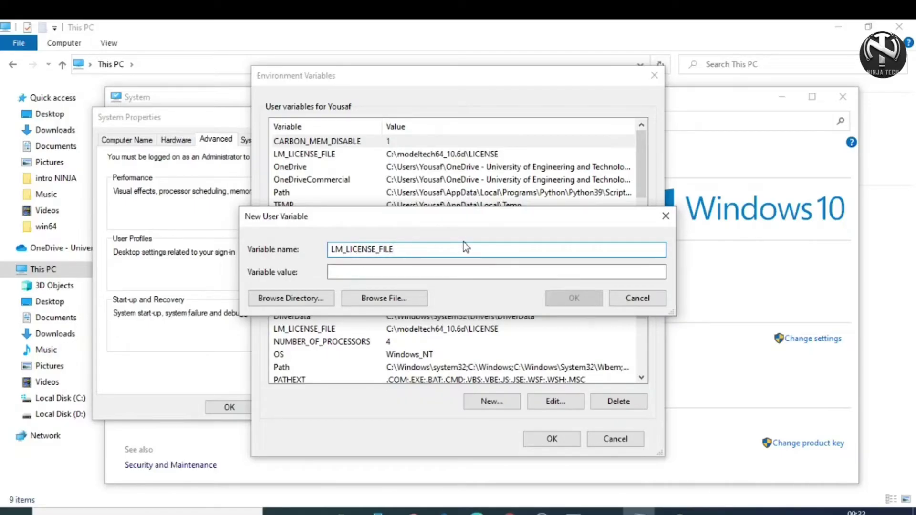
drag(395, 253, 323, 263)
key(ctrl+c)
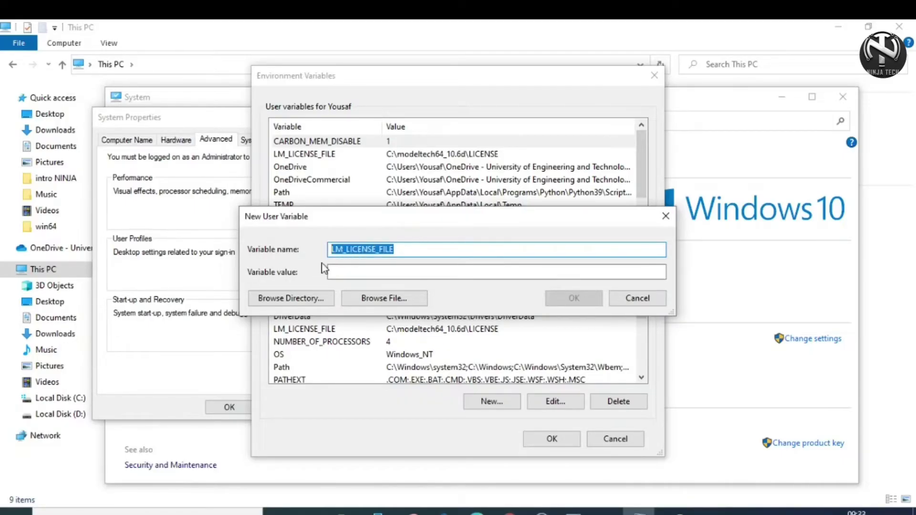
click(428, 273)
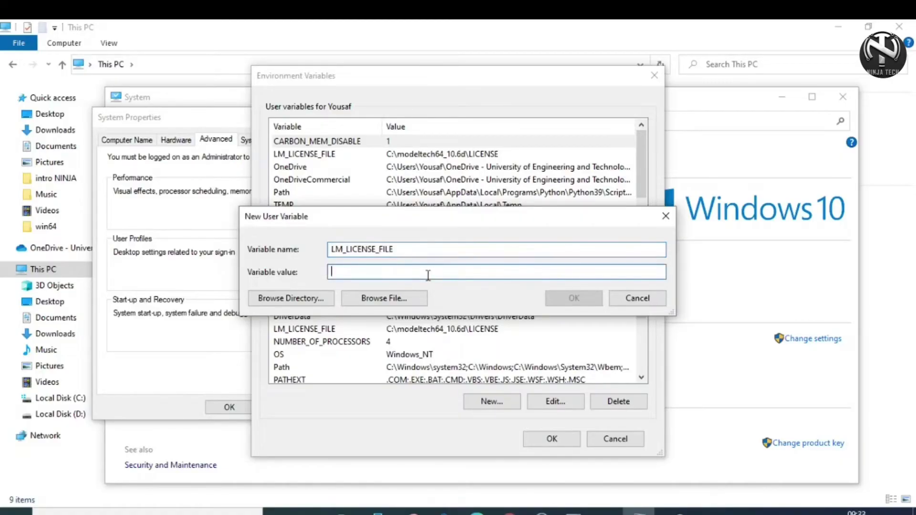
Set its value to the license file C:\flexlm\LICENSE and save the variable.
click(399, 298)
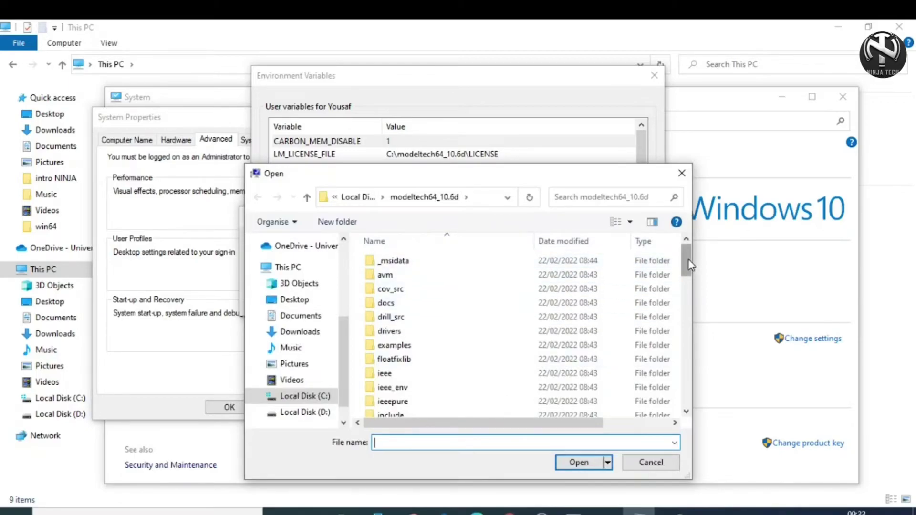
mouse_move(689, 266)
mouse_down()
mouse_move(698, 396)
mouse_move(682, 276)
mouse_up()
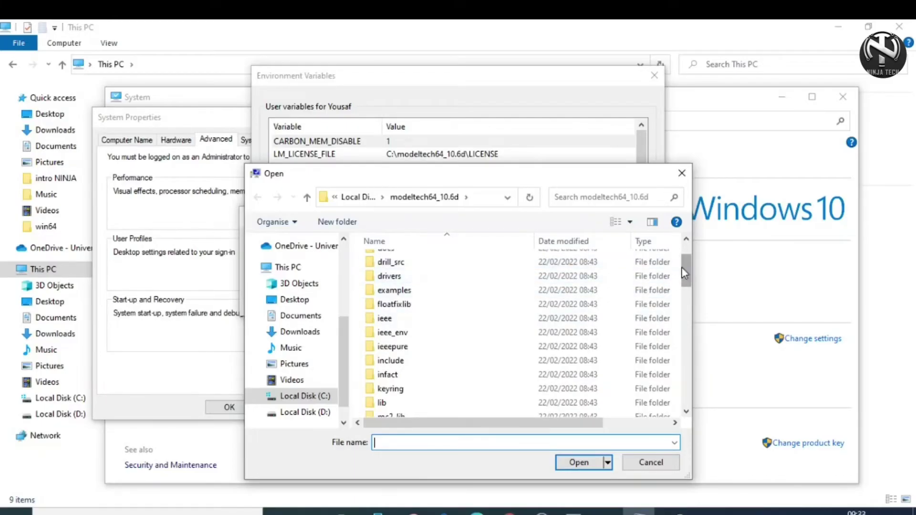
drag(682, 268, 682, 254)
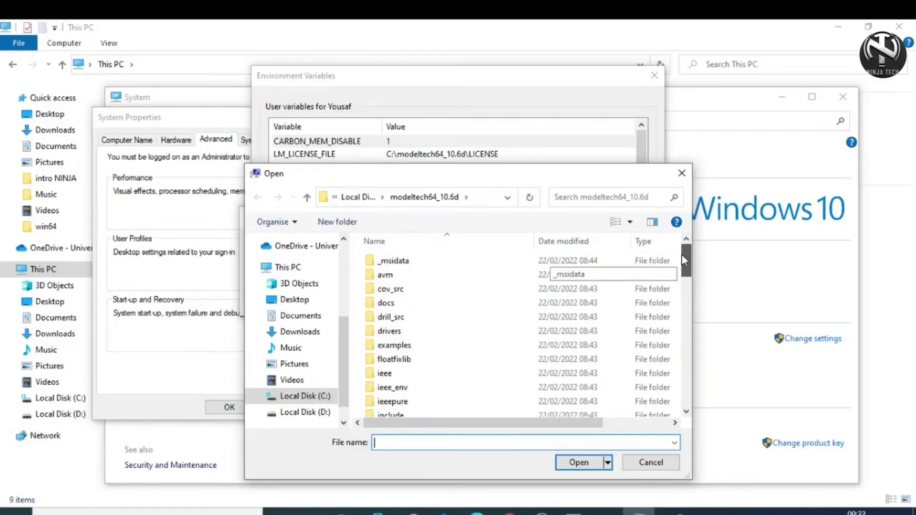
click(323, 399)
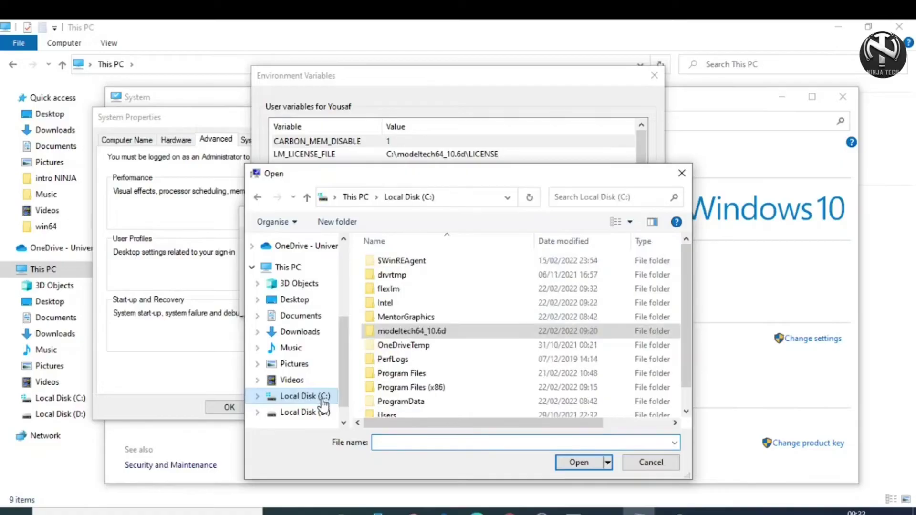
double_click(429, 293)
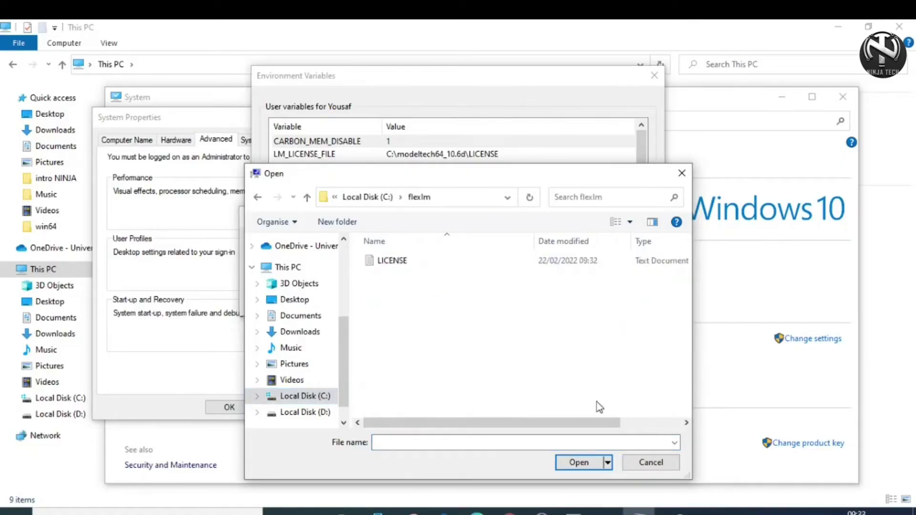
click(518, 266)
click(584, 464)
click(585, 296)
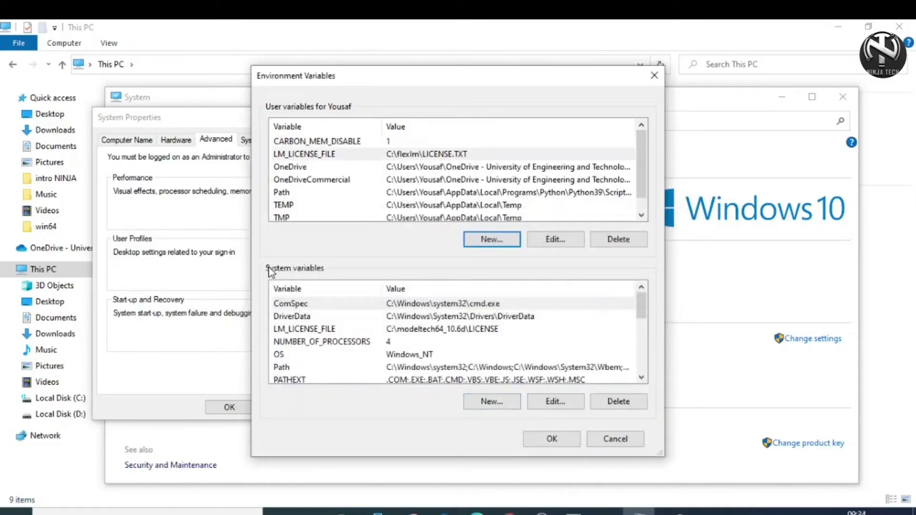
Add system variable LM_LICENSE_FILE with value C:\flexlm\LICENSE.TXT and close Environment Variables.
click(506, 406)
key(ctrl+v)
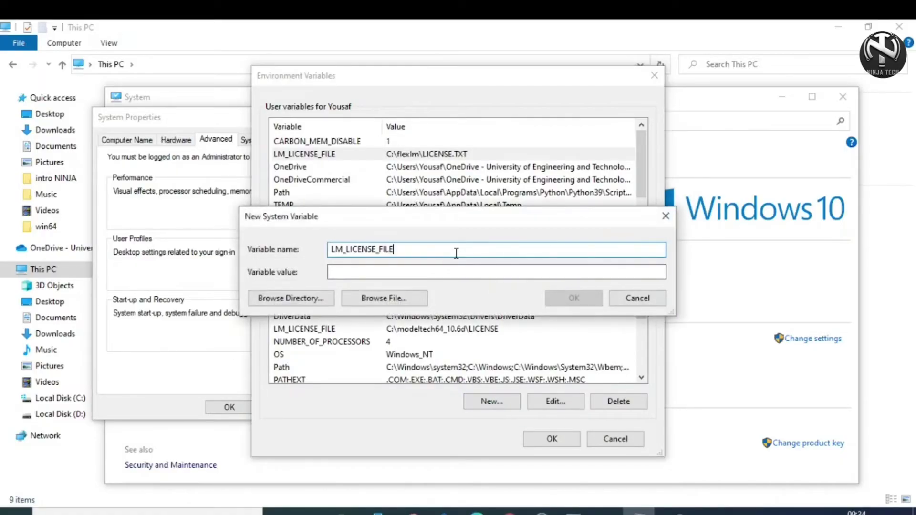
click(399, 302)
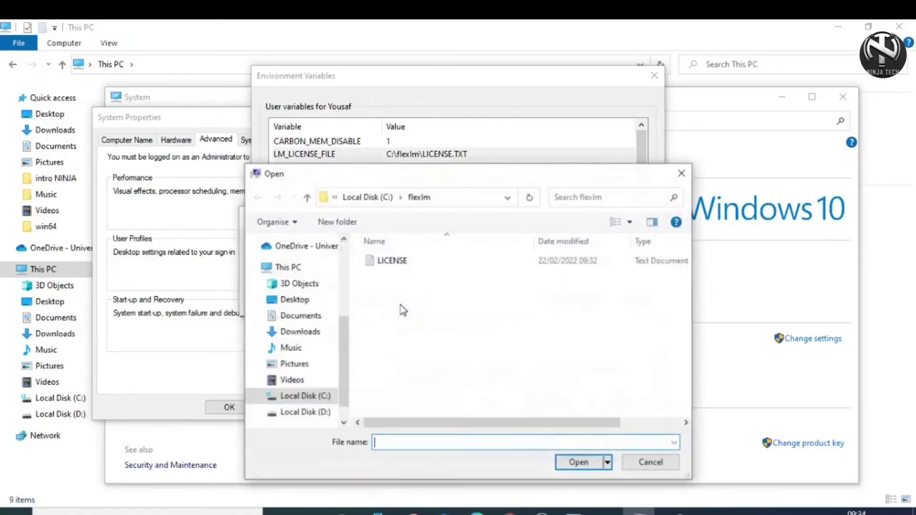
click(392, 261)
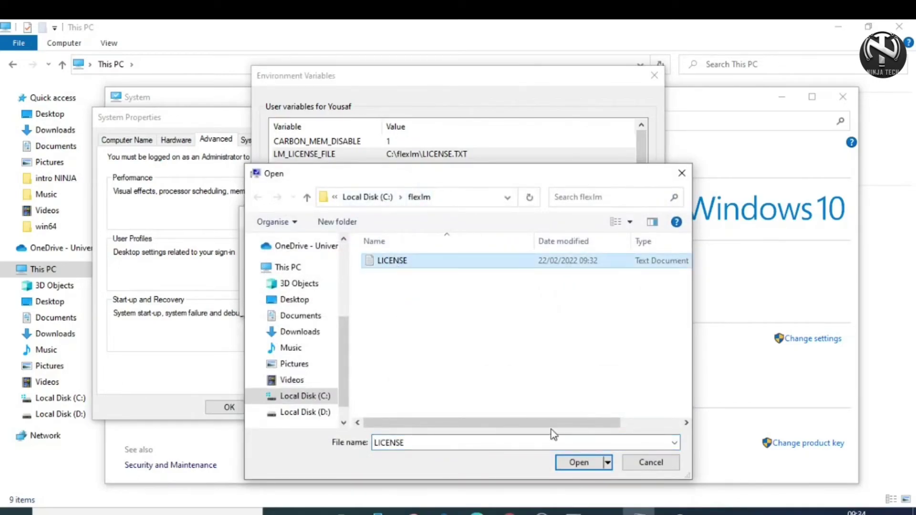
click(578, 462)
click(573, 300)
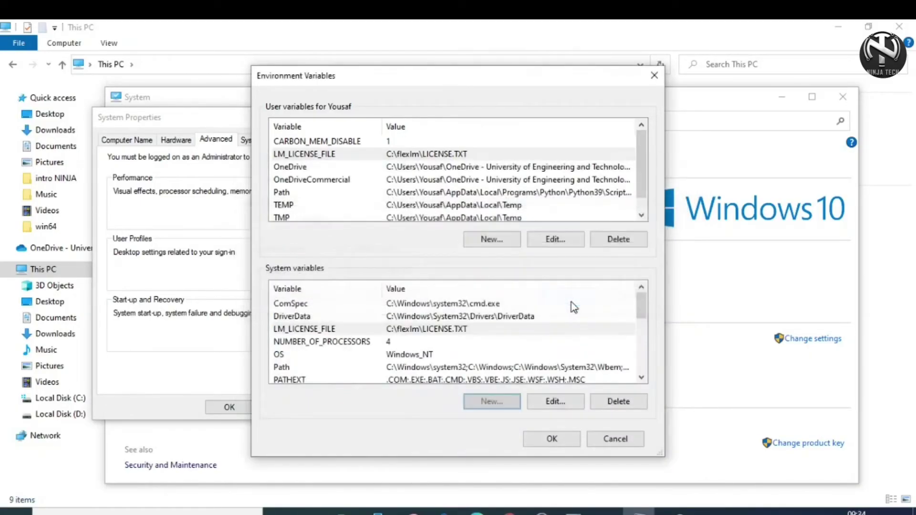
click(553, 439)
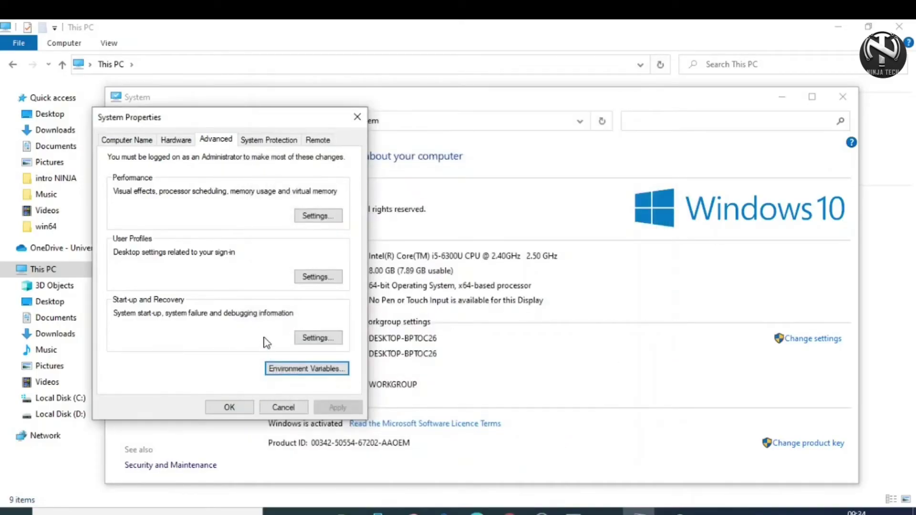
Close System Properties and the command window, then launch ModelSim by searching 'mode'.
click(229, 408)
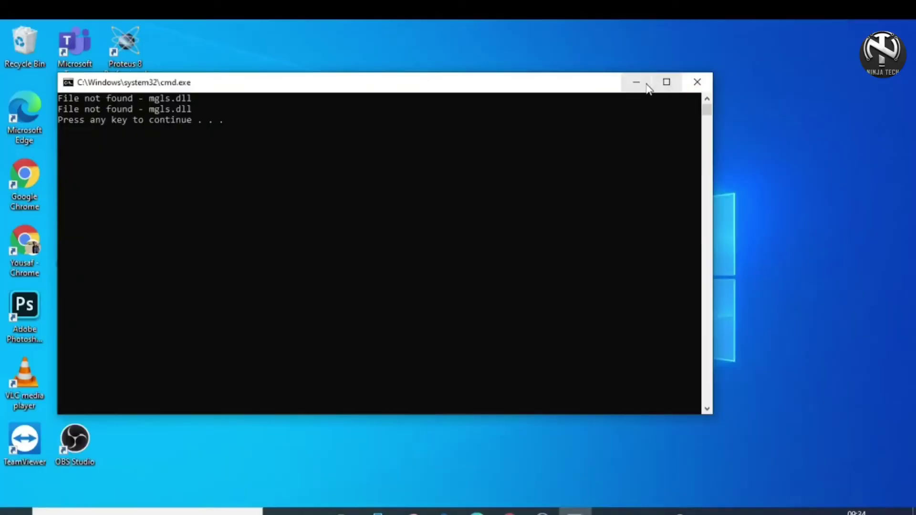
key(Return)
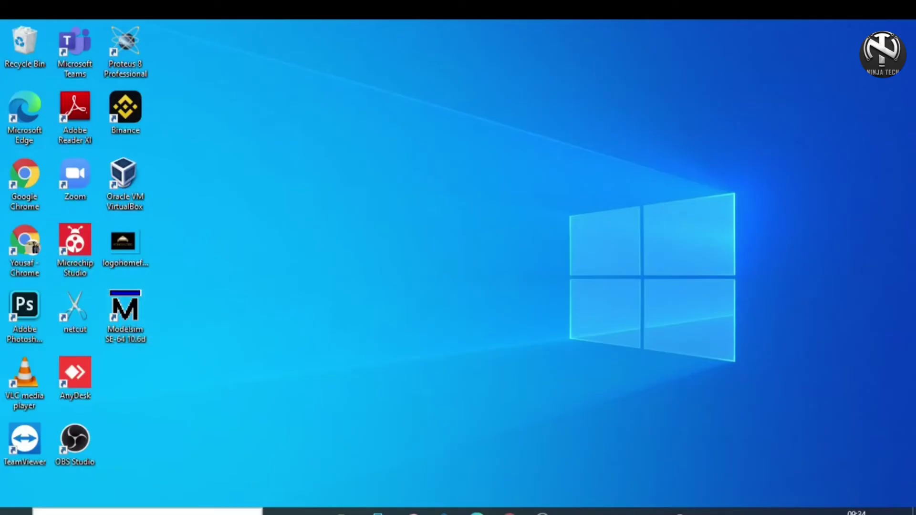
click(144, 512)
text(mode)
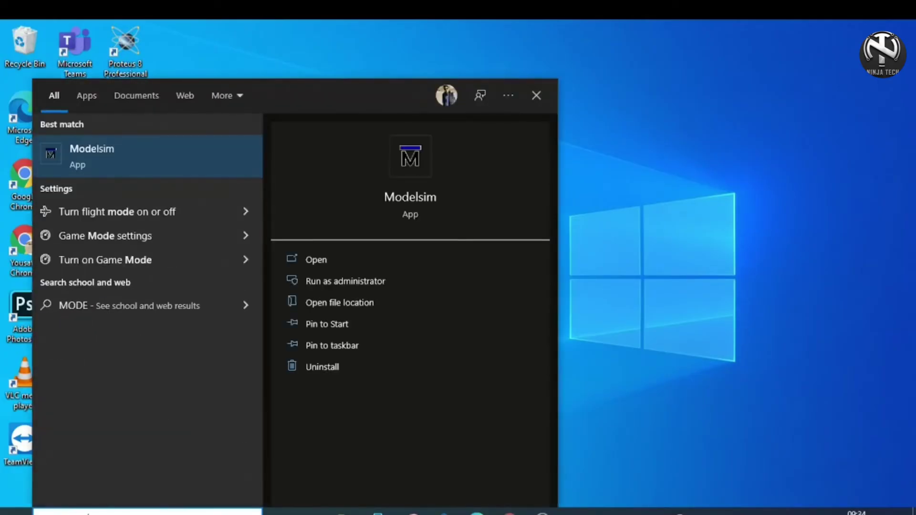
click(321, 261)
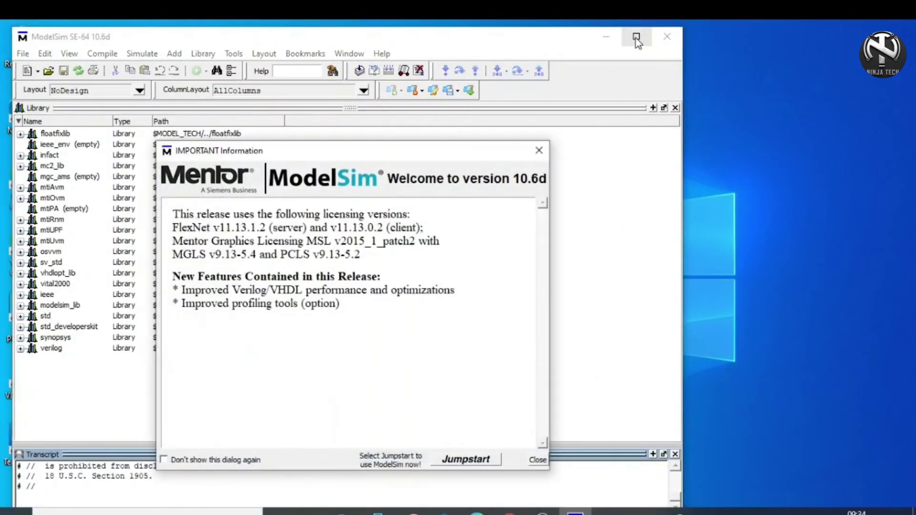
Dismiss the IMPORTANT Information notice, maximize ModelSim, and create new Verilog source Untitled-1.v.
click(537, 460)
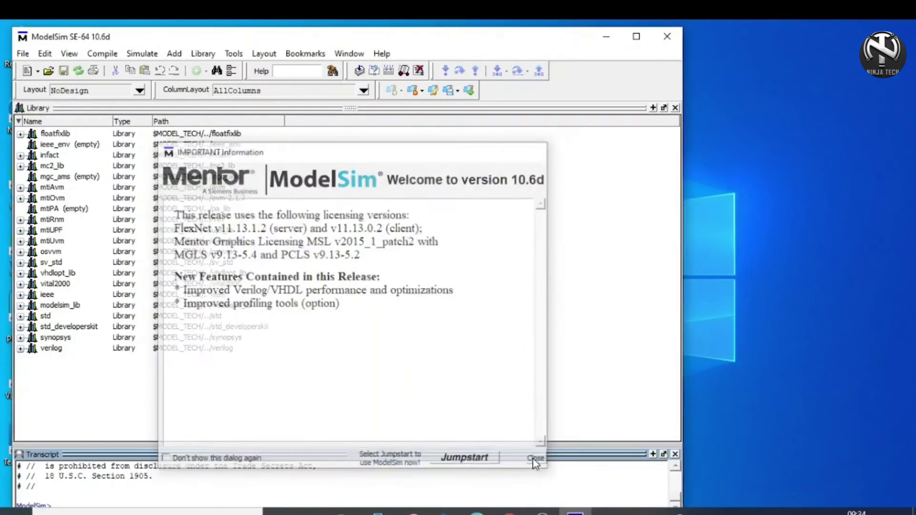
click(640, 38)
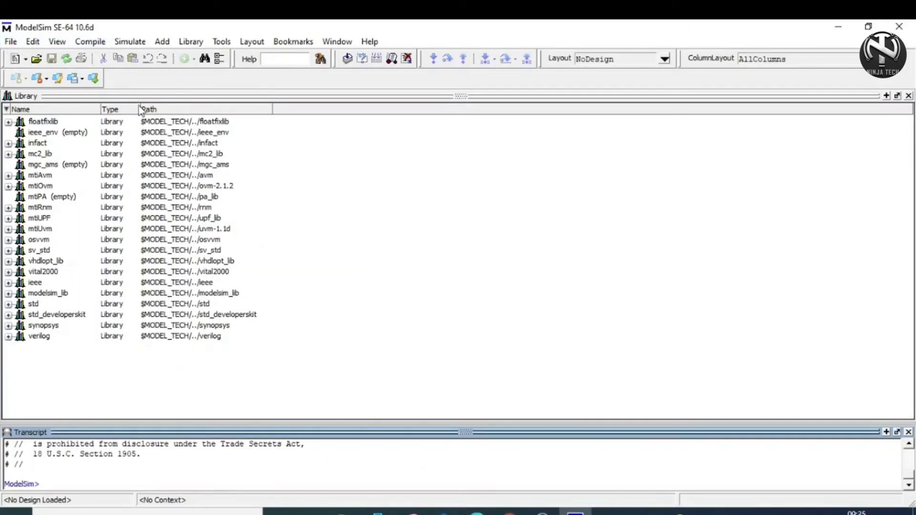
click(13, 41)
mouse_move(78, 63)
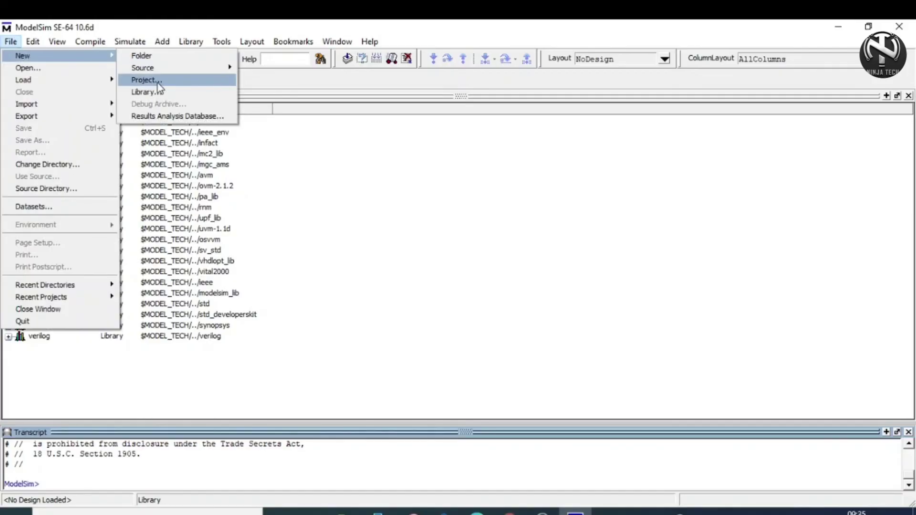
mouse_move(207, 69)
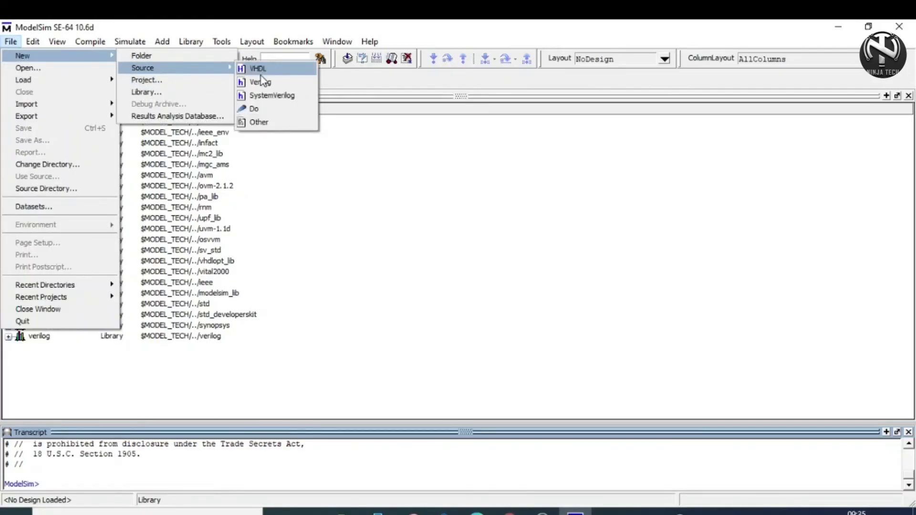
click(262, 82)
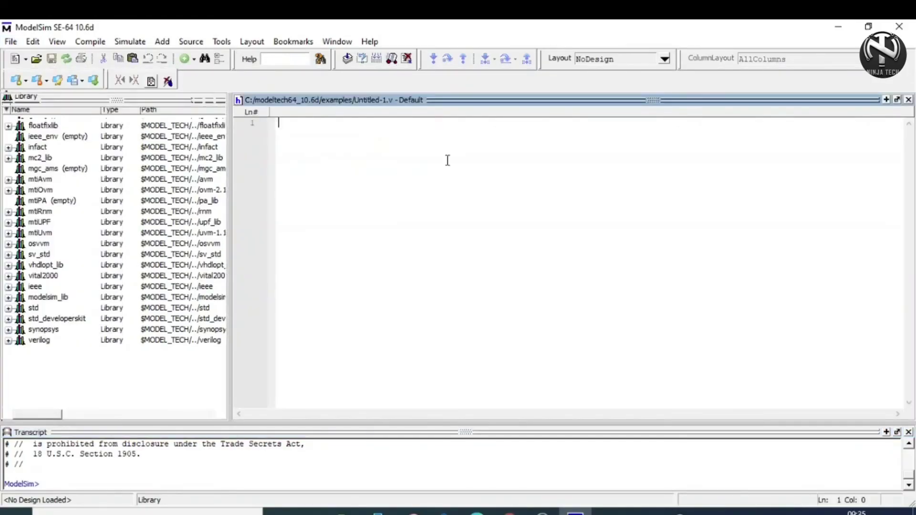